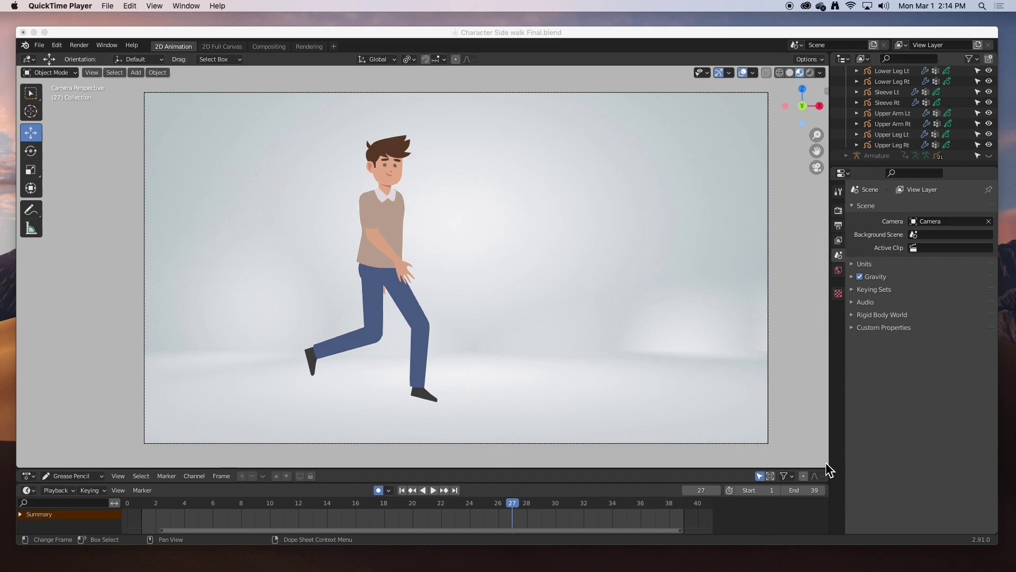
Split the viewport, orbit the left view to show the camera and character plane, and select the camera
drag(826, 470, 433, 429)
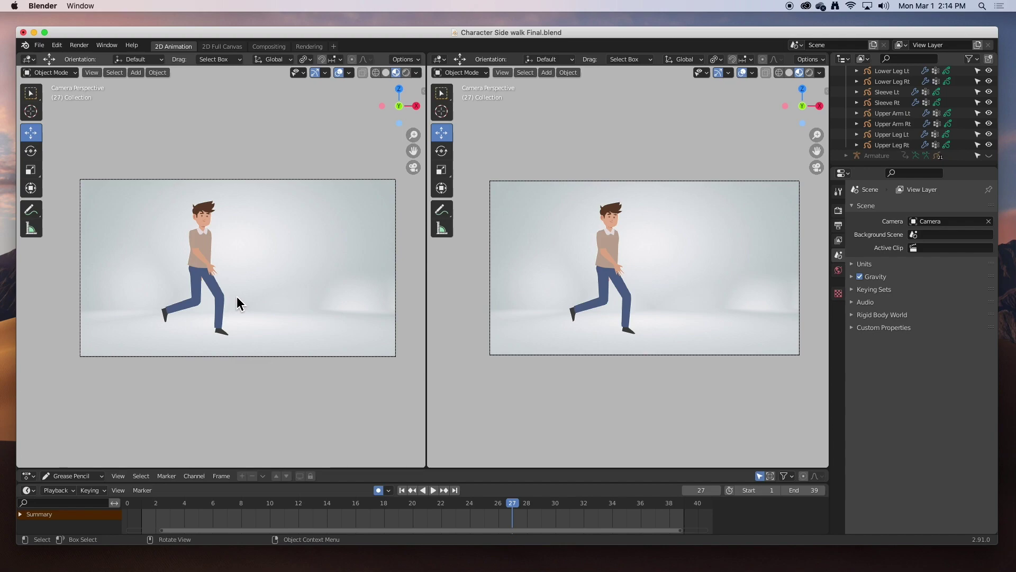
mouse_move(254, 285)
middle_down()
mouse_move(275, 271)
mouse_move(230, 293)
middle_up()
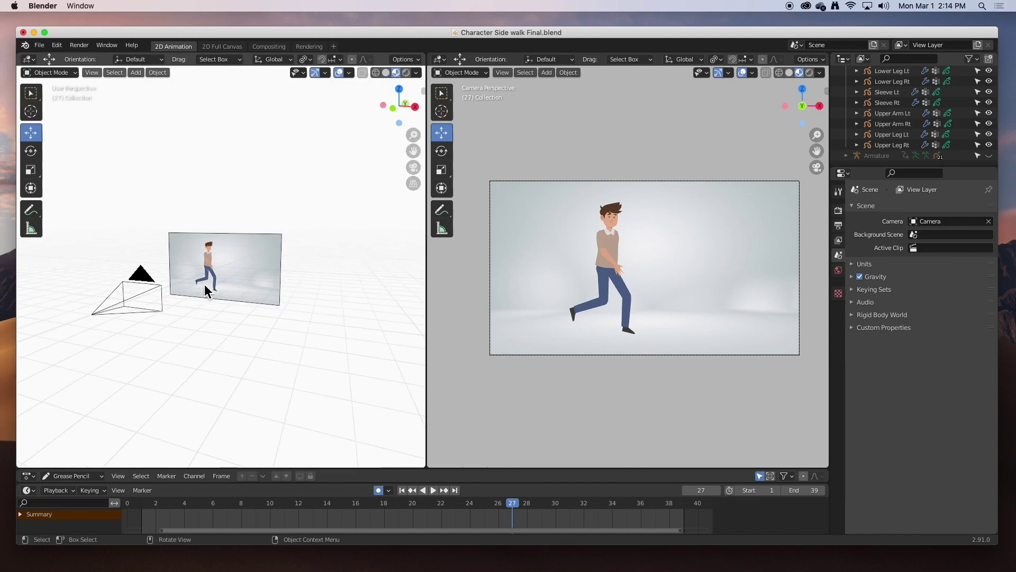
mouse_move(205, 291)
middle_down()
mouse_move(281, 294)
mouse_move(271, 289)
middle_up()
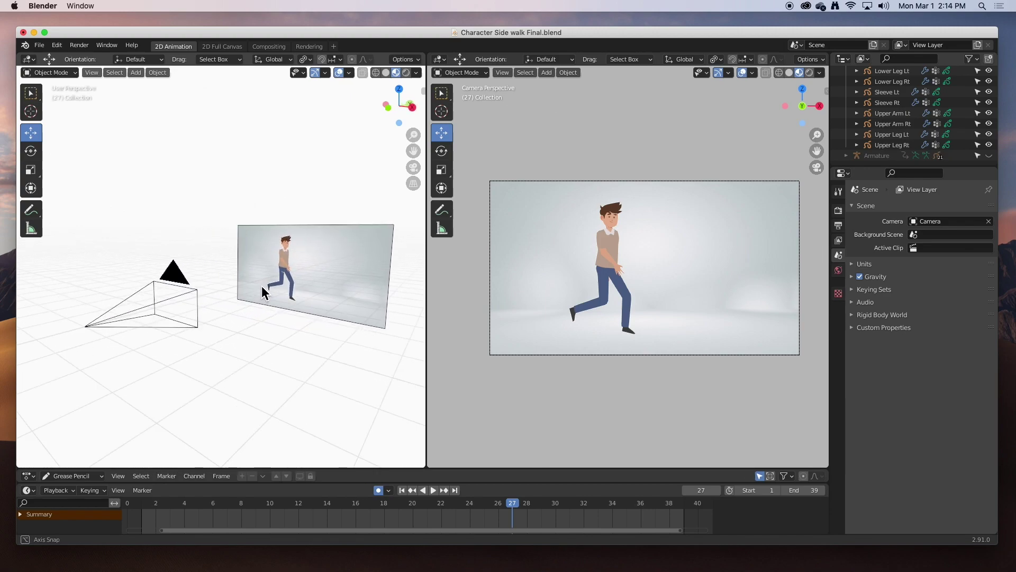
click(177, 286)
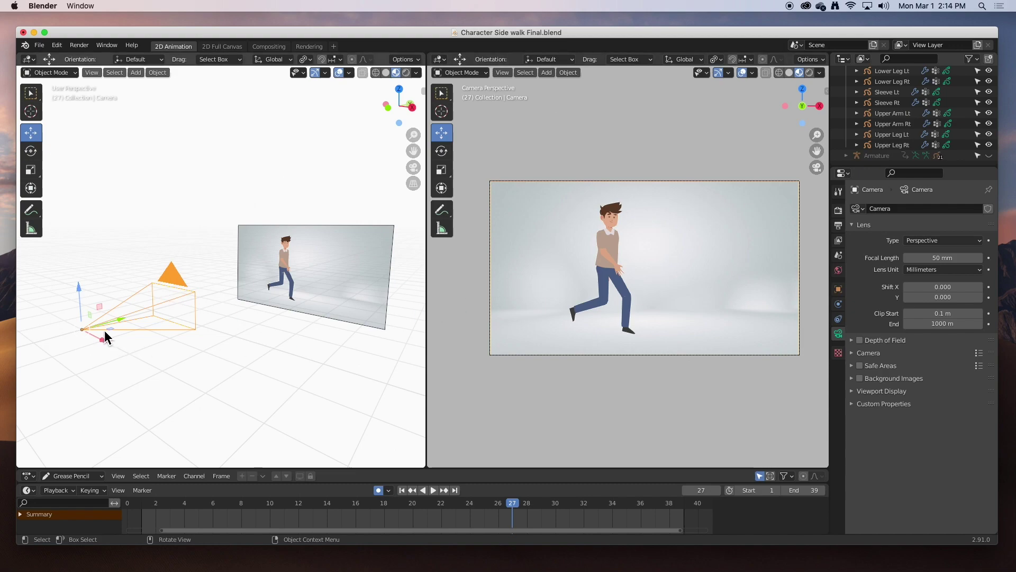
key(g)
key(y)
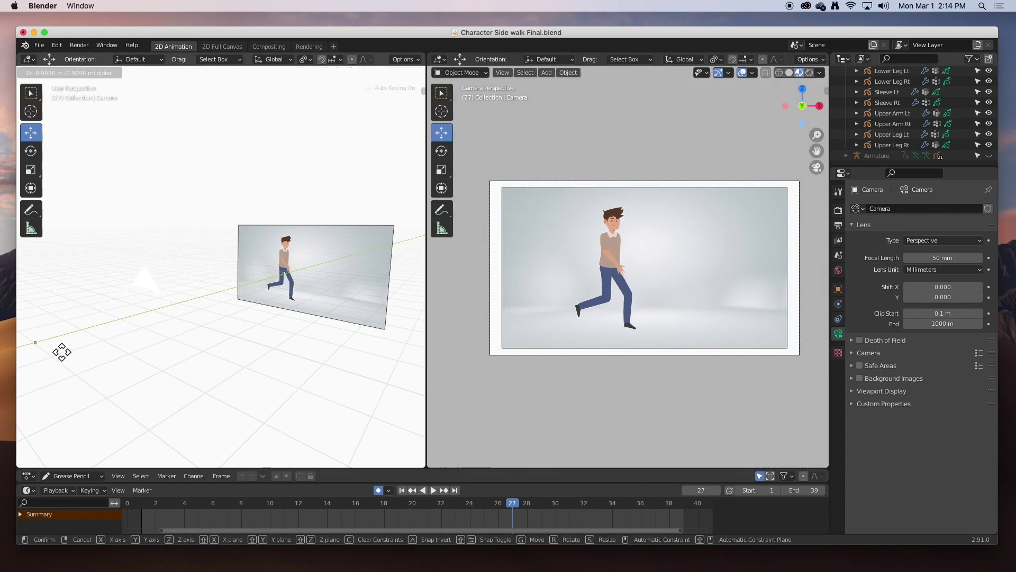
click(146, 357)
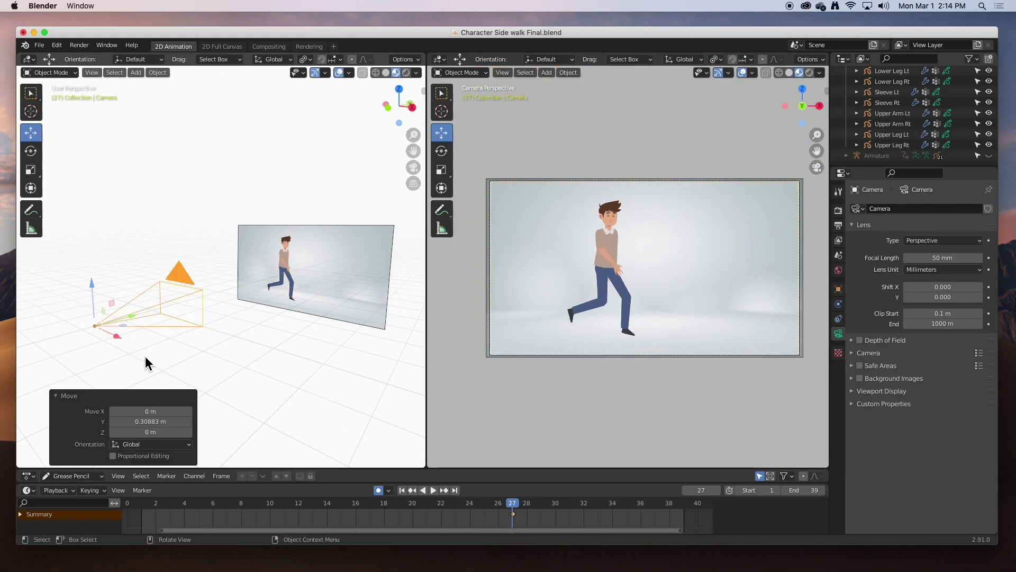
key(g)
key(x)
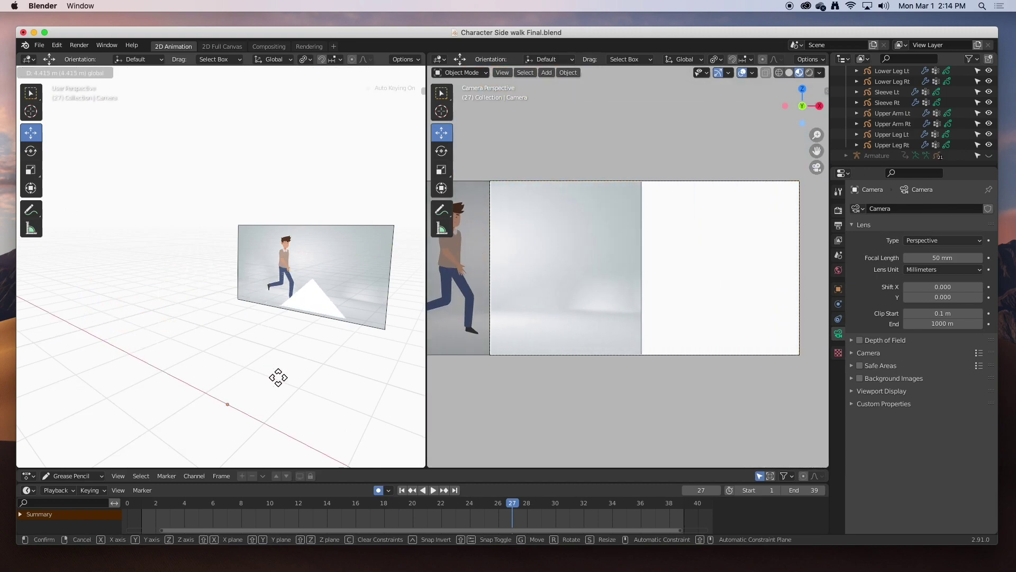
click(230, 358)
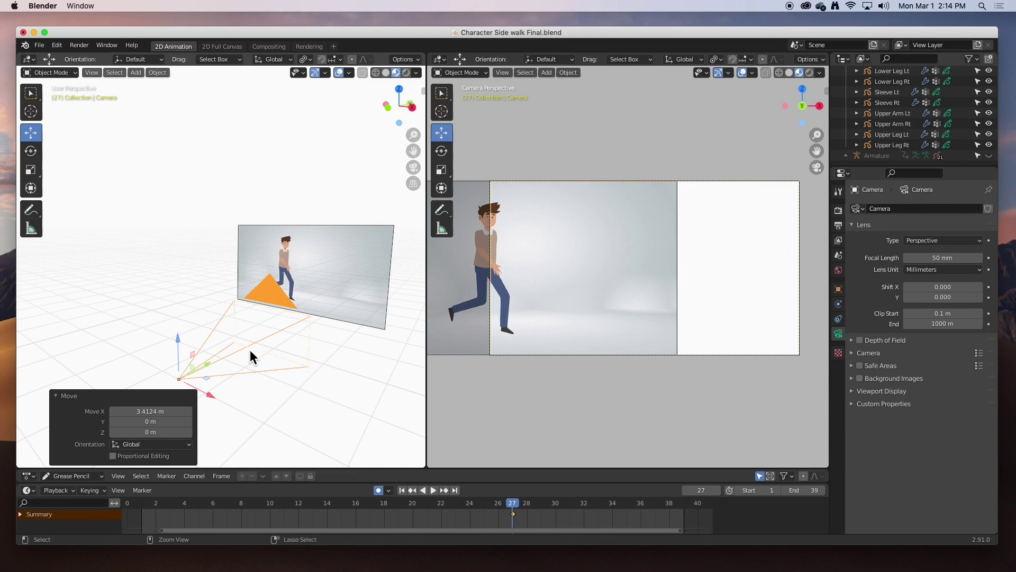
key(ctrl+z)
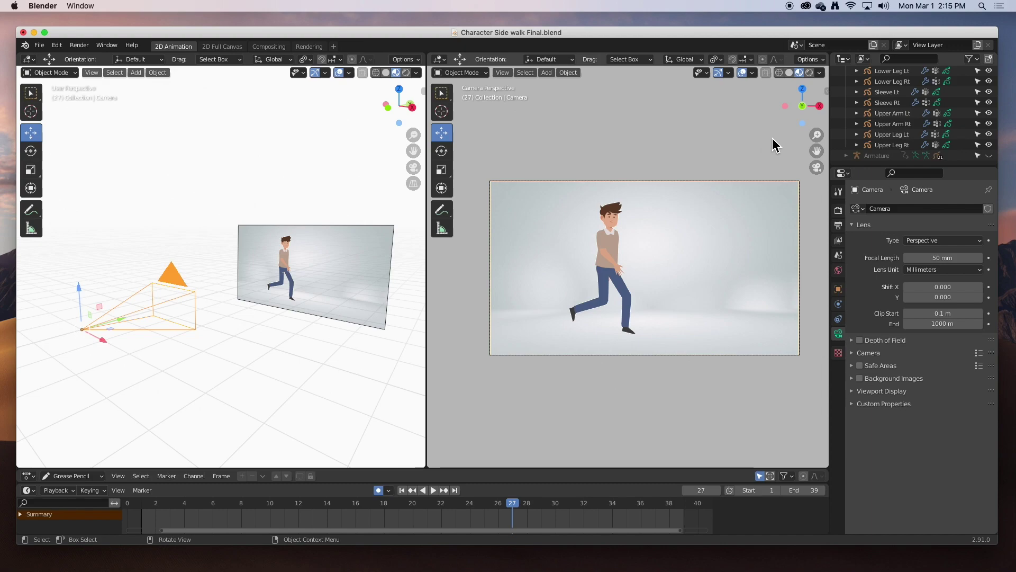
Turn on Camera to View under View Lock in the right viewport's View settings
click(157, 307)
key(n)
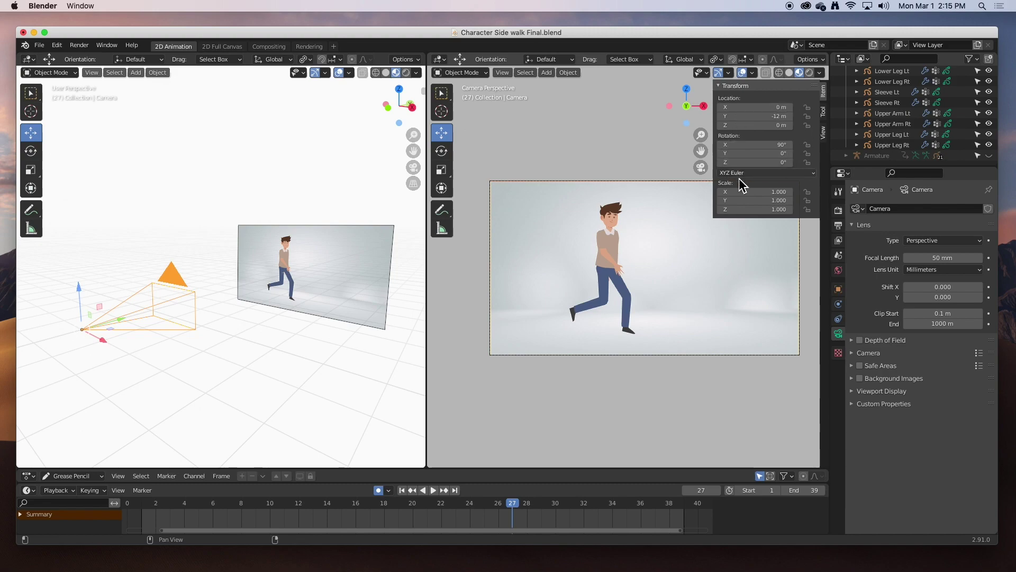
click(824, 113)
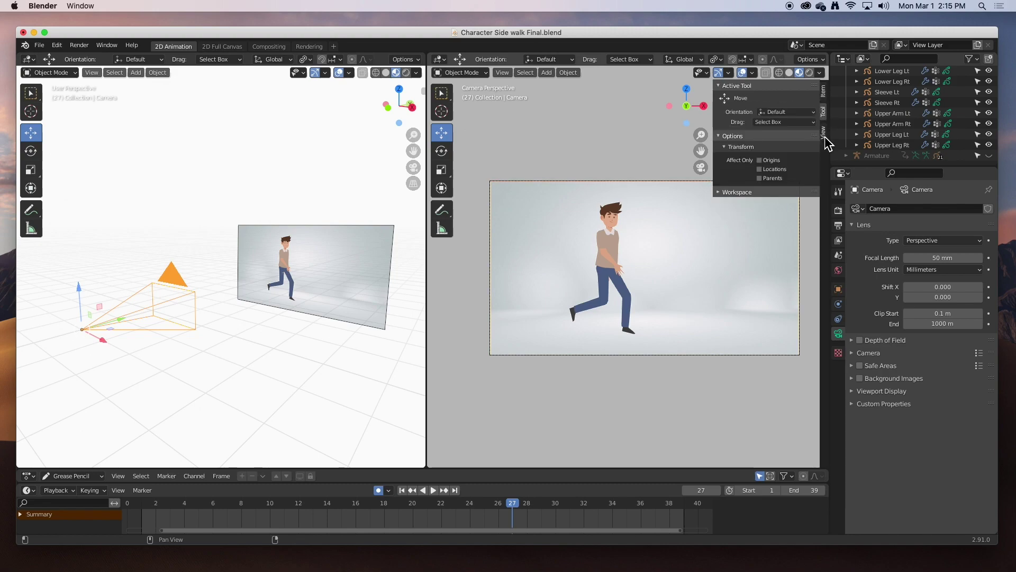
click(825, 137)
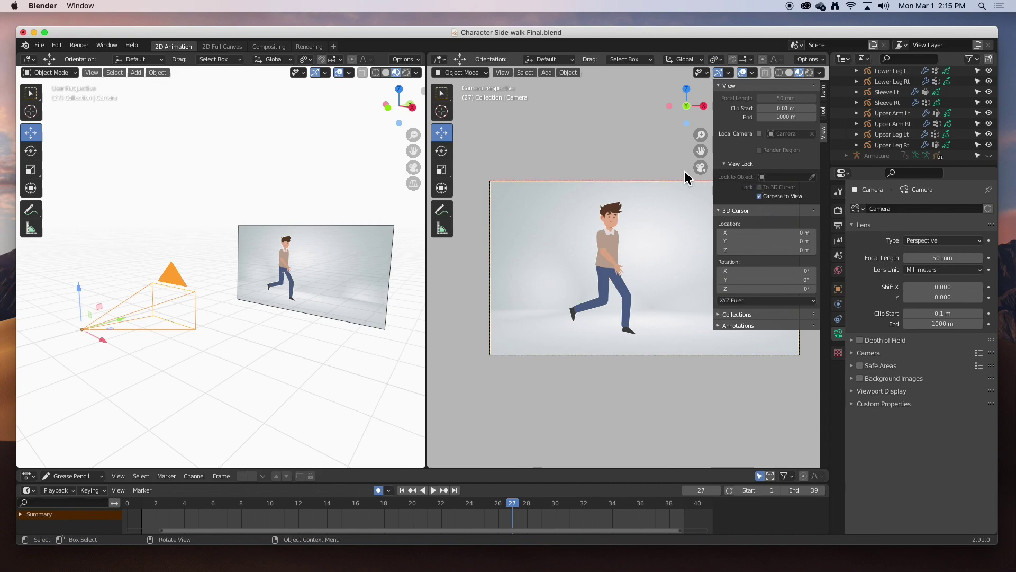
click(620, 146)
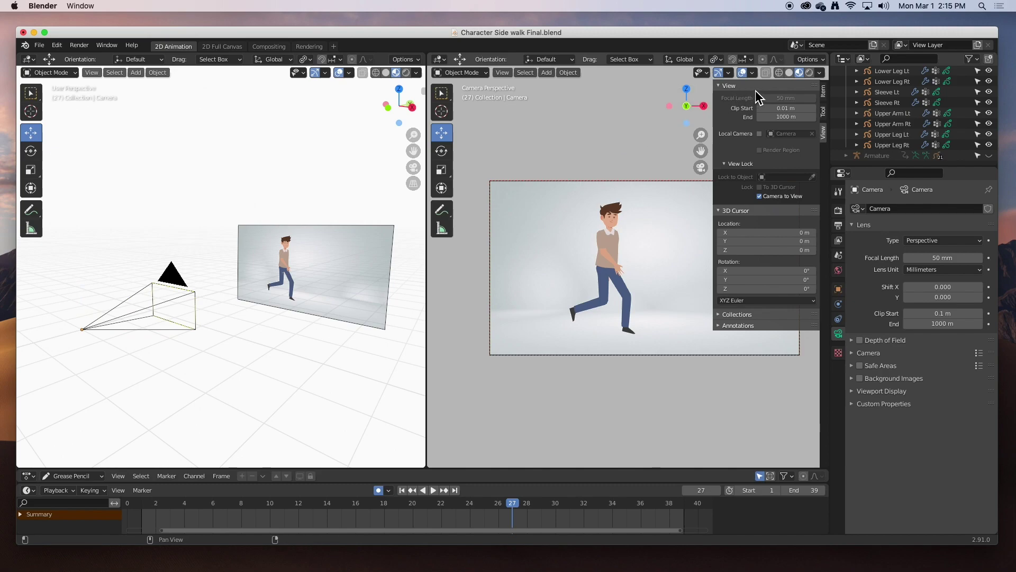
key(n)
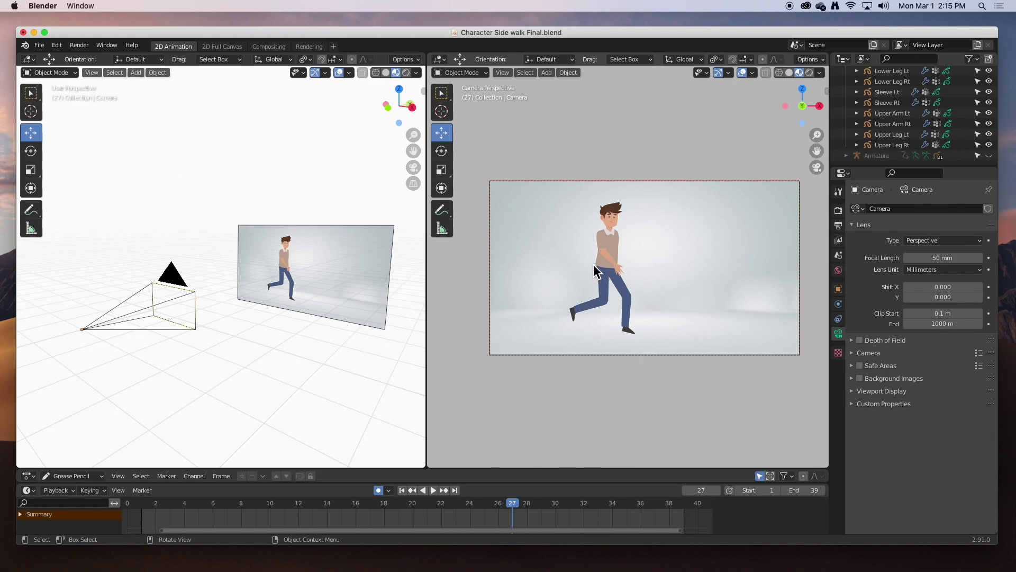
Select the camera, rotate it through the locked view, then undo the rotation
click(178, 280)
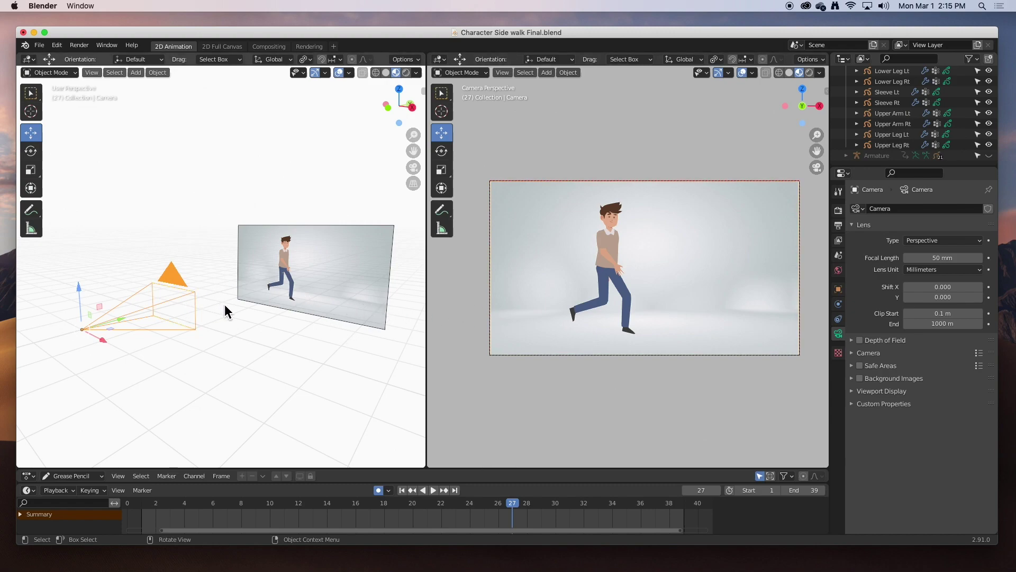
middle_drag(288, 310, 291, 312)
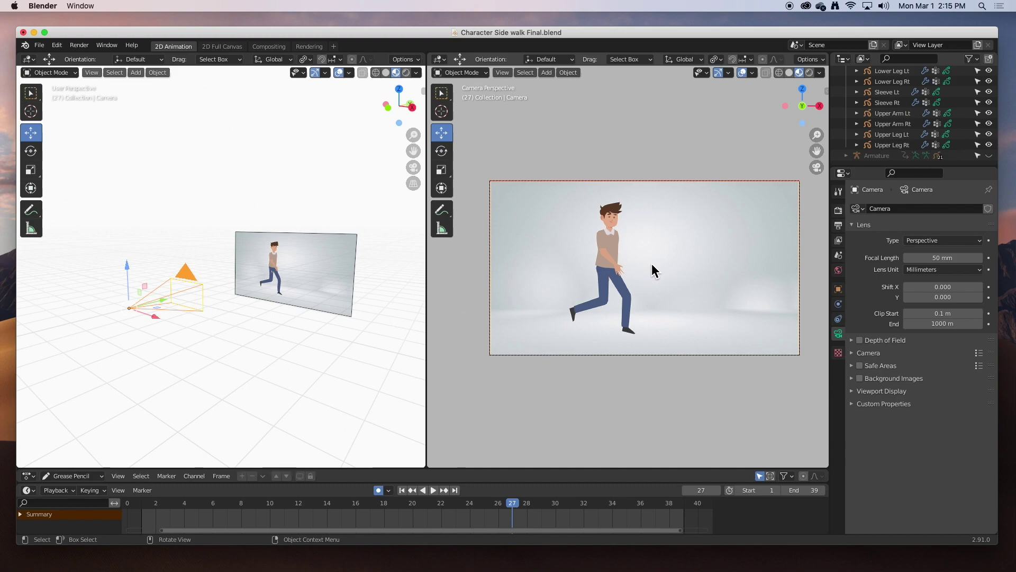
key(r)
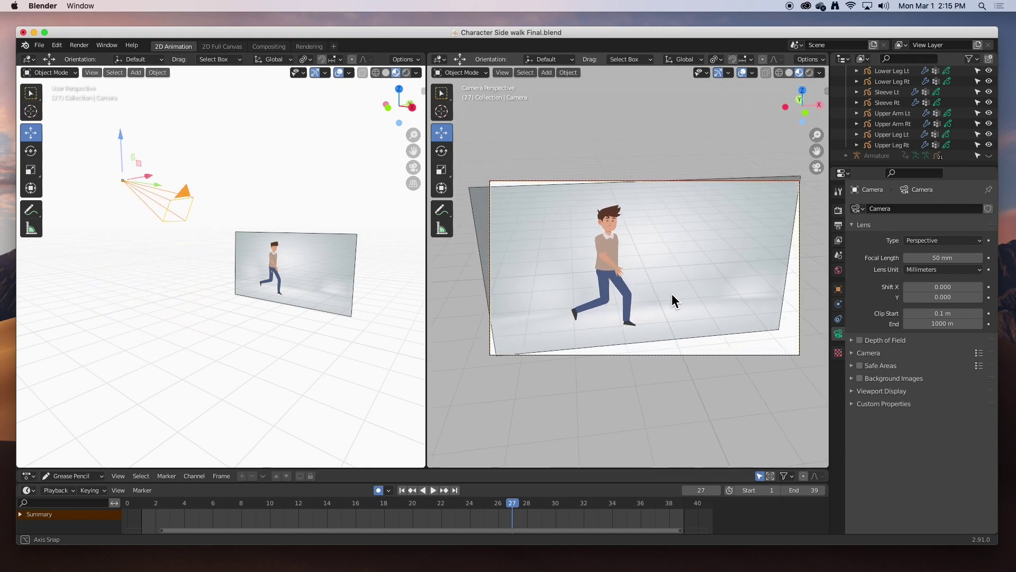
click(629, 278)
key(ctrl+z)
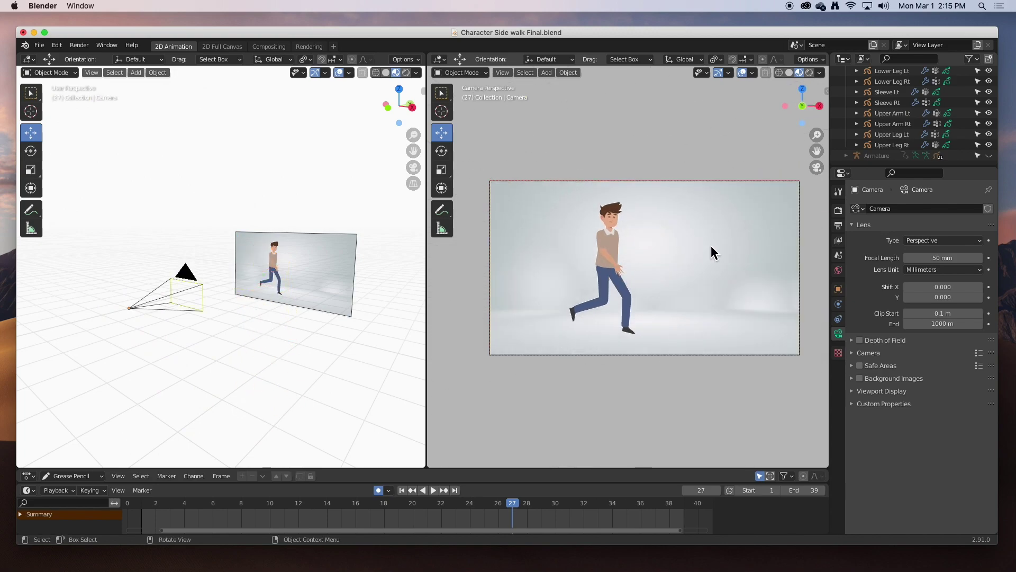
Move the camera through the locked view, then undo to restore its original position
key(g)
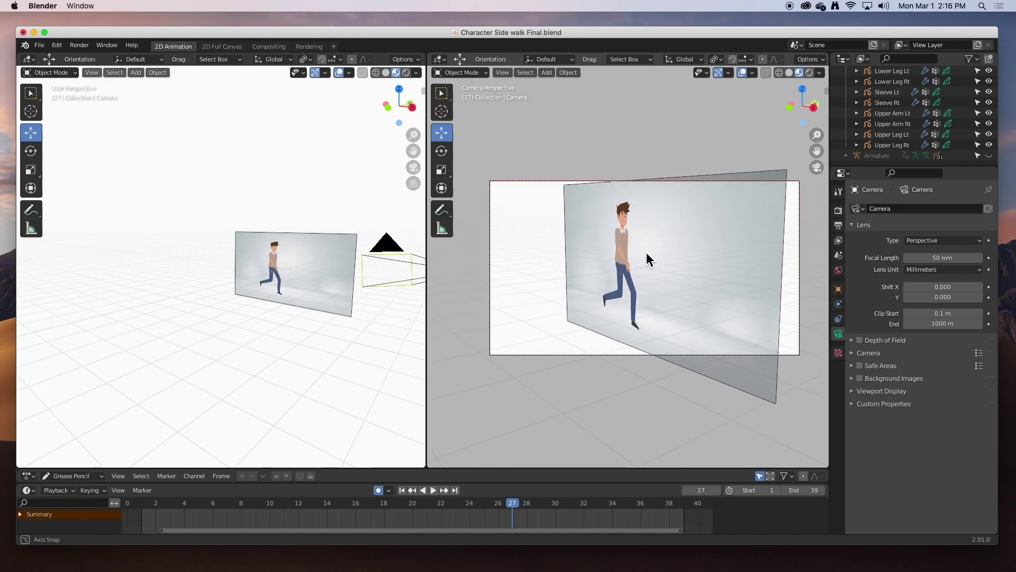
click(686, 248)
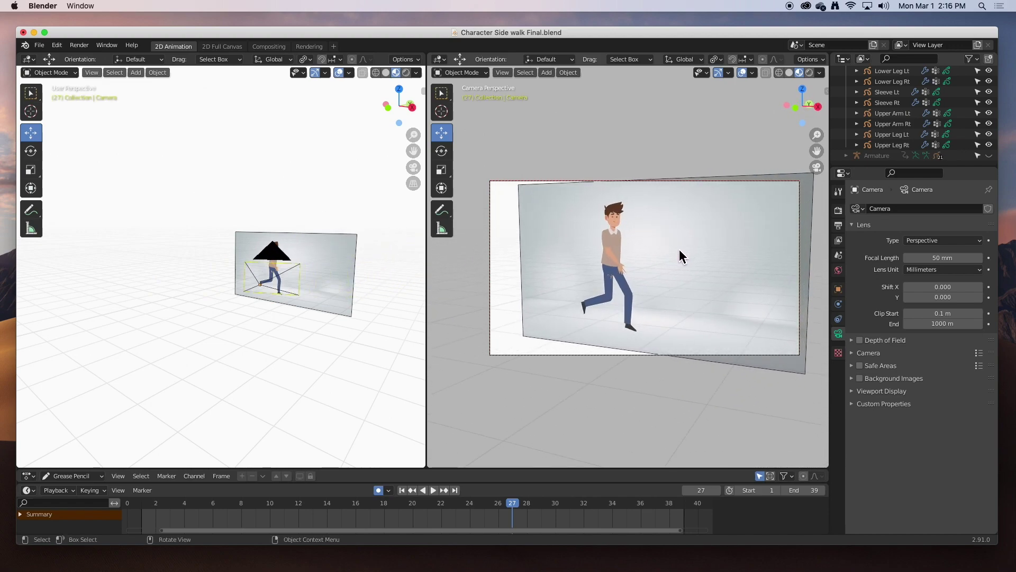
key(ctrl+z)
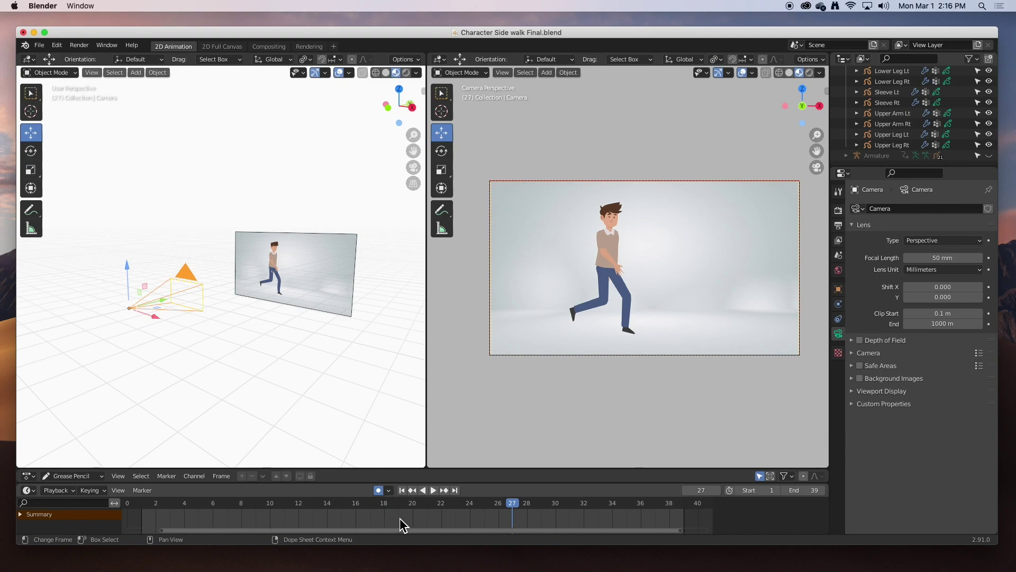
Jump to frame 1 and insert a keyframe on the camera's position there
drag(159, 510, 144, 513)
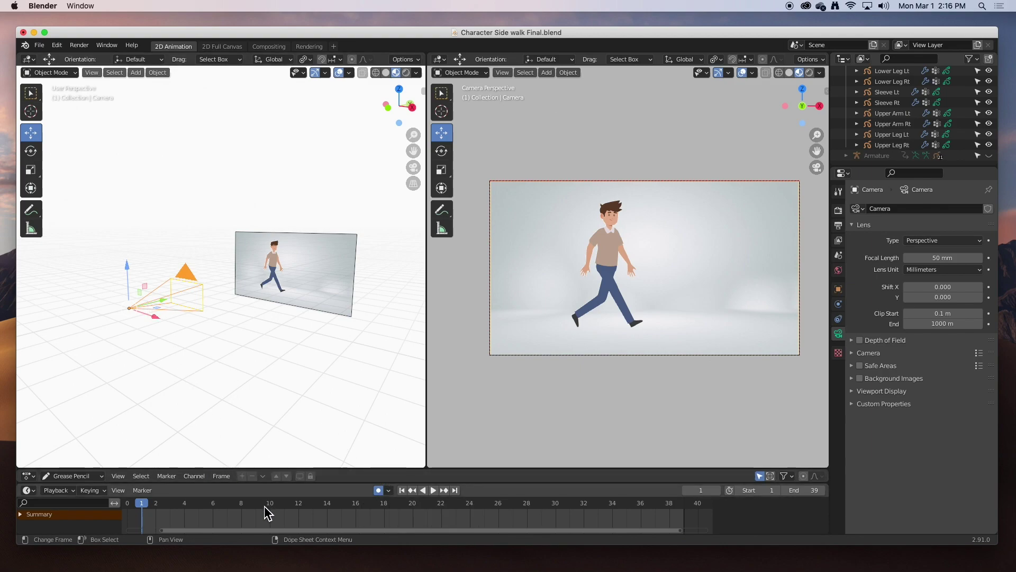
key(i)
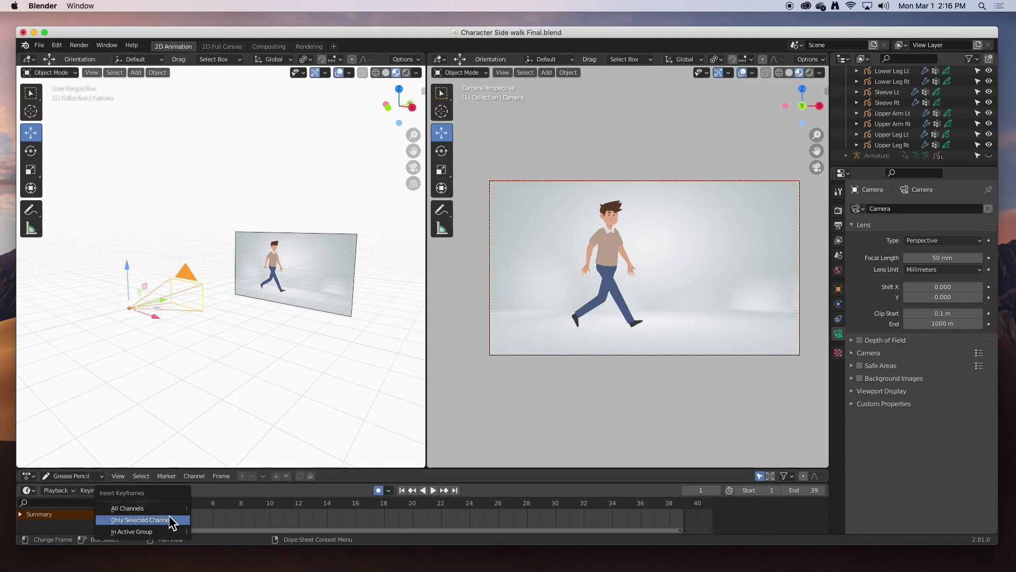
click(161, 508)
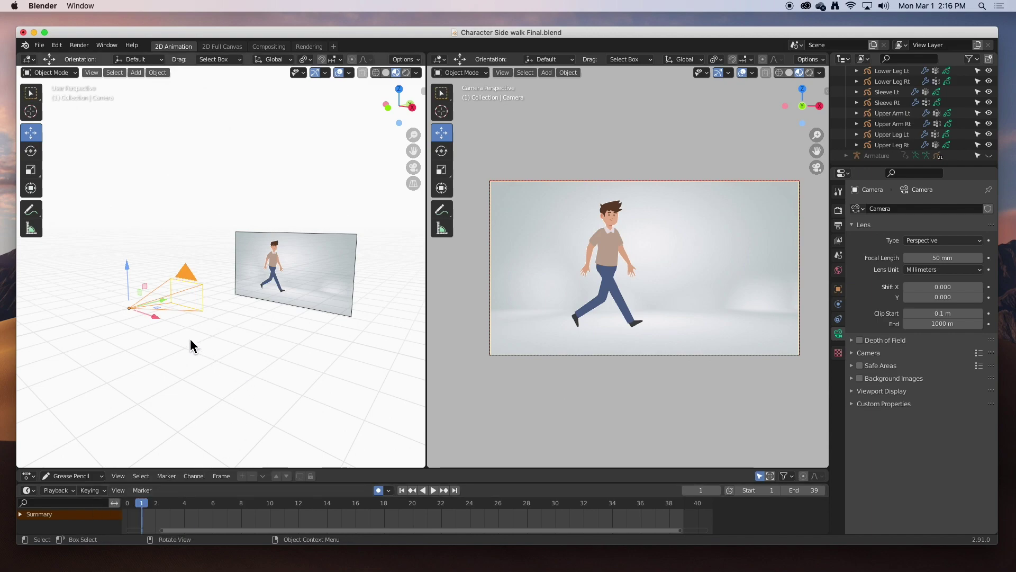
key(i)
click(168, 342)
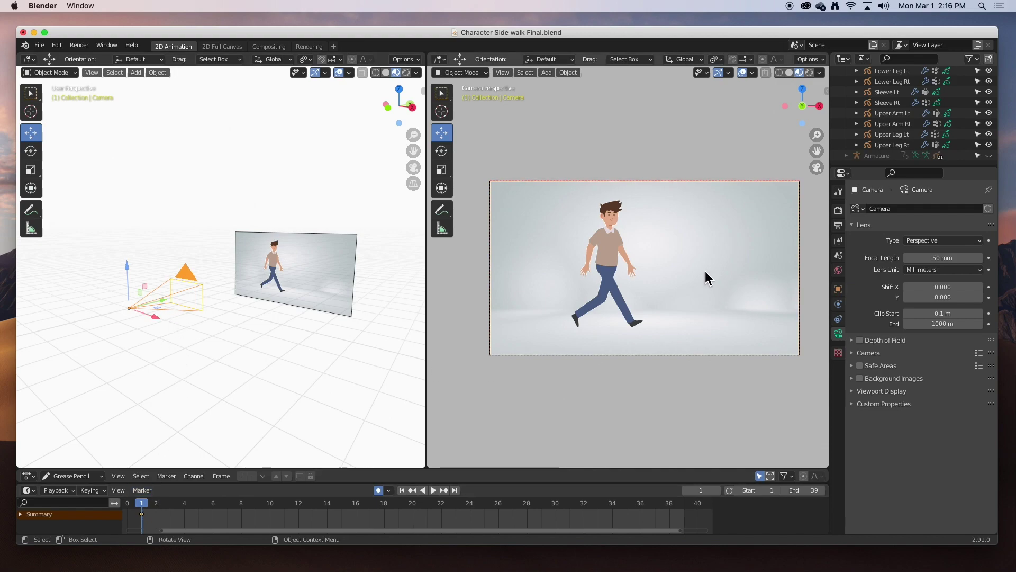
scroll(646, 245, down, 3)
scroll(646, 246, down, 3)
scroll(646, 247, up, 3)
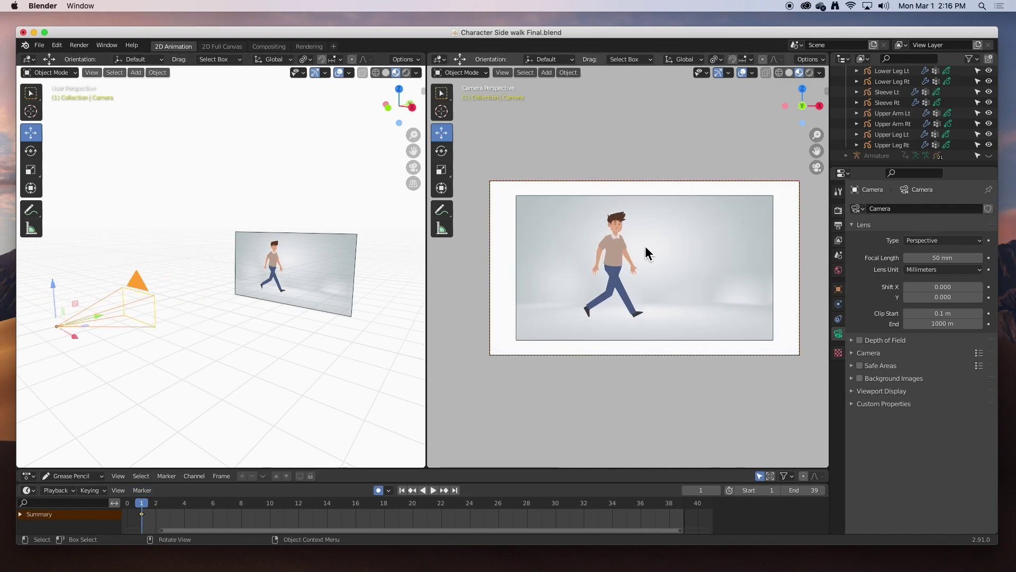
scroll(635, 254, up, 2)
scroll(634, 254, up, 2)
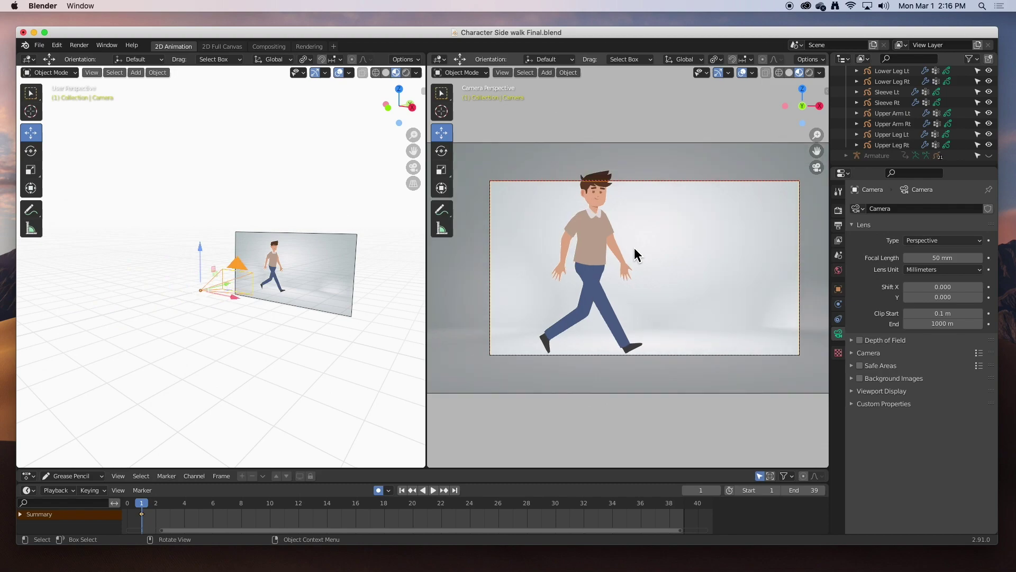
scroll(634, 254, up, 3)
scroll(635, 249, up, 2)
scroll(634, 249, up, 2)
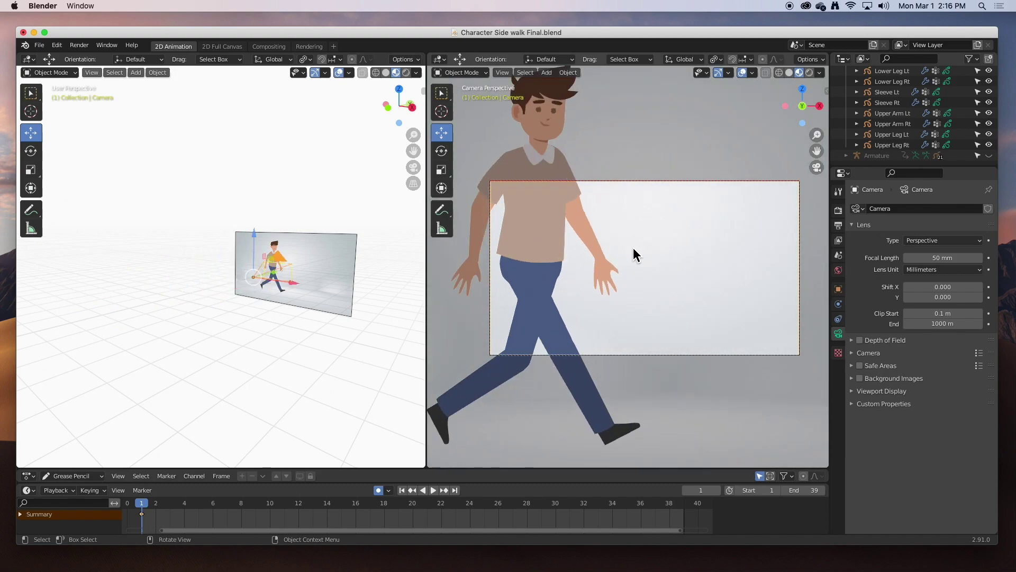
Pan and zoom the camera onto the character's face, key it, then scrub toward frame 20
shift+middle_drag(560, 230, 658, 359)
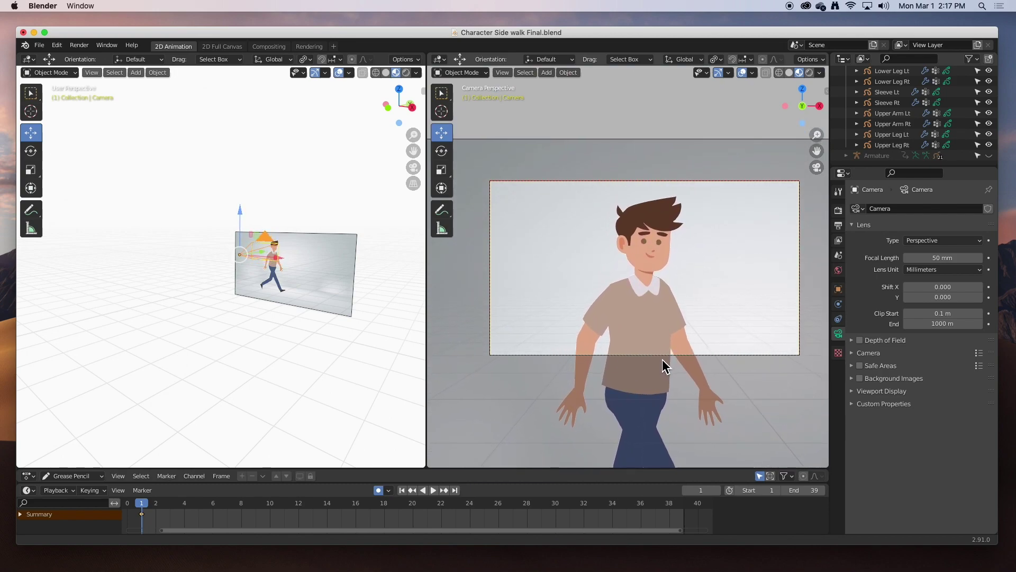
scroll(661, 341, up, 2)
shift+middle_drag(656, 322, 654, 330)
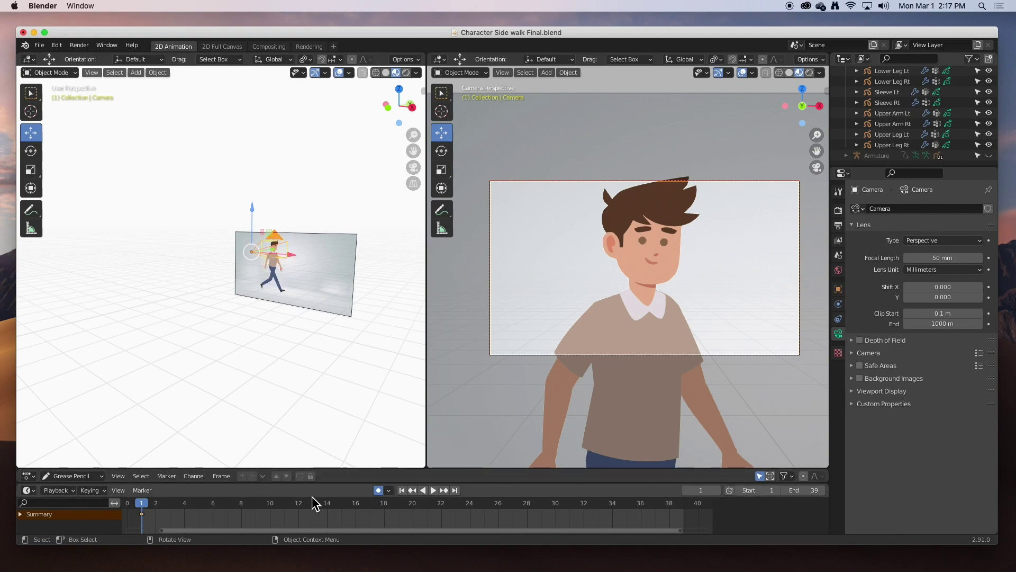
key(i)
click(640, 321)
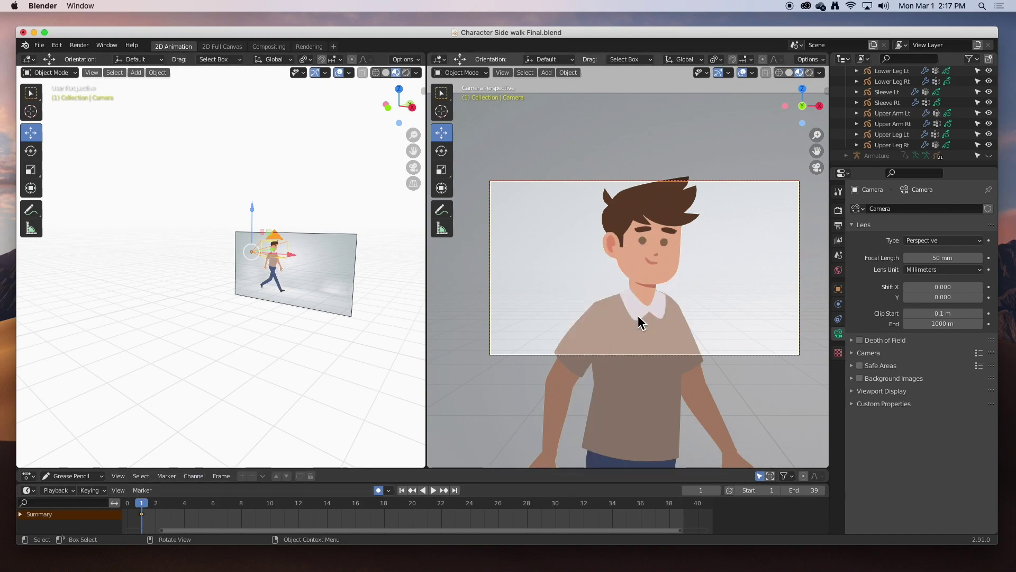
drag(147, 507, 414, 520)
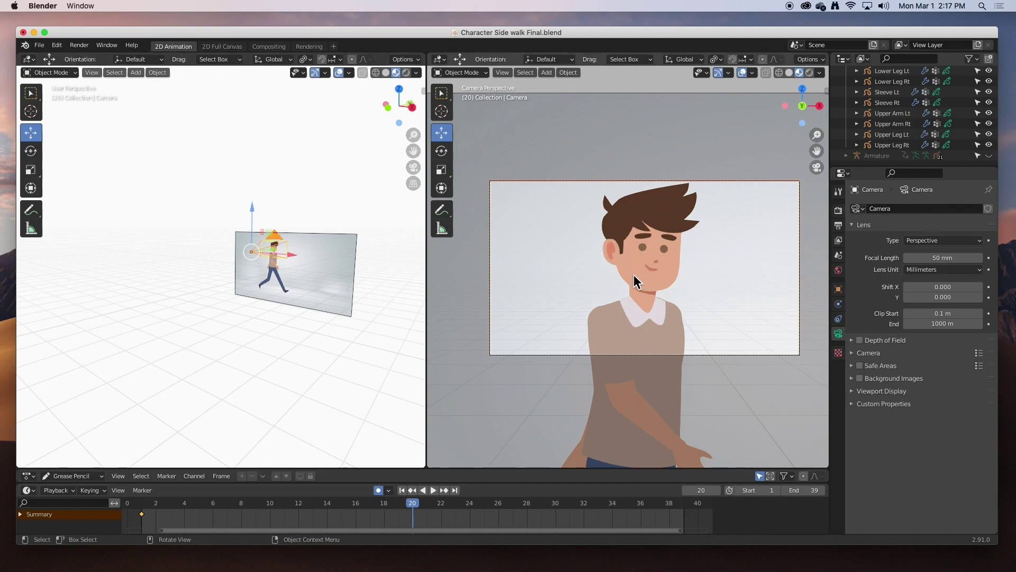
scroll(634, 275, down, 3)
scroll(634, 275, down, 2)
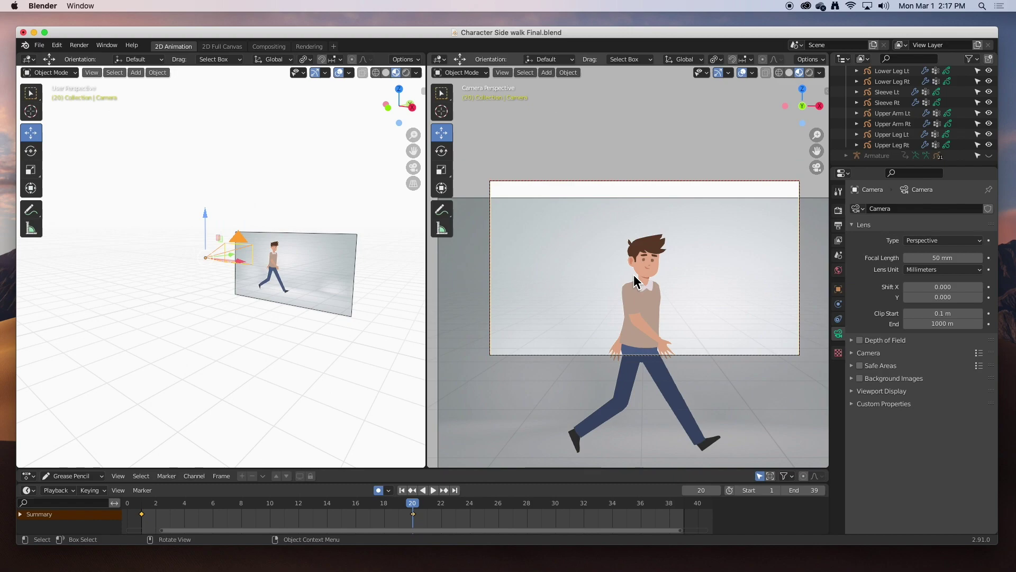
scroll(634, 275, down, 2)
scroll(634, 274, down, 2)
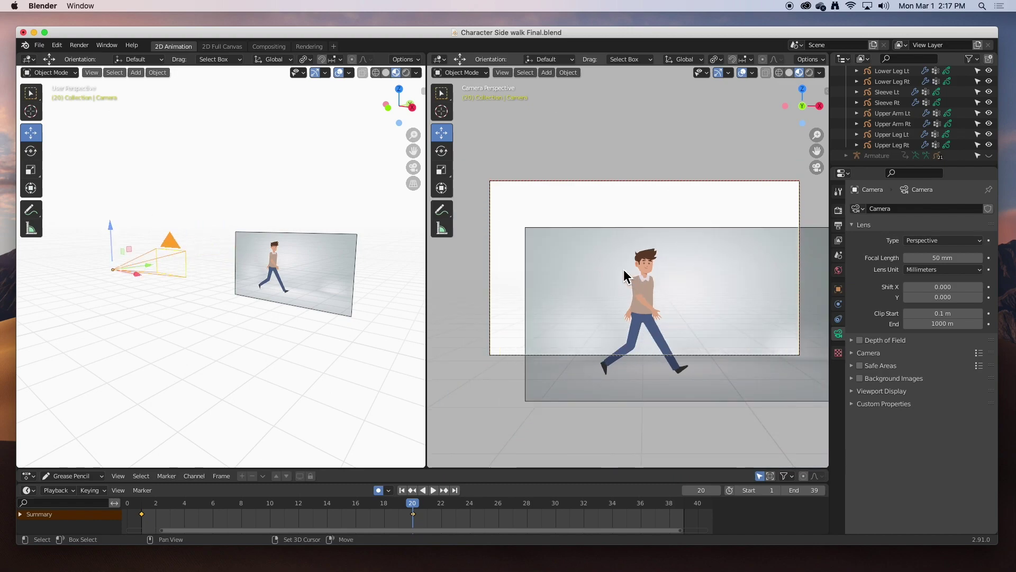
At frame 20, shift the camera so the plane fills the frame with the full body centered
shift+middle_drag(624, 276, 586, 227)
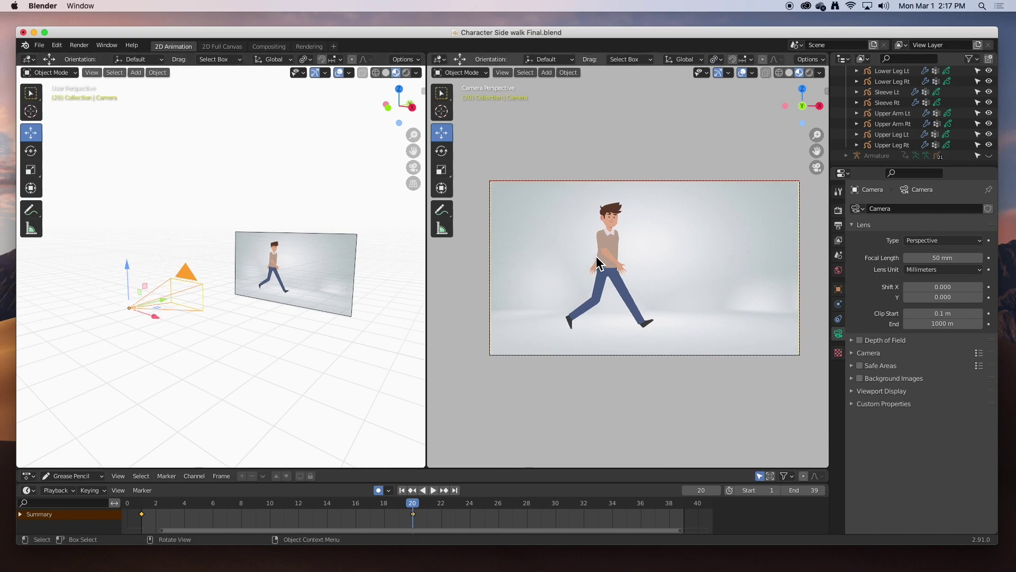
mouse_move(606, 262)
shift+middle_down()
mouse_move(615, 260)
mouse_move(606, 238)
mouse_move(604, 260)
shift+middle_up()
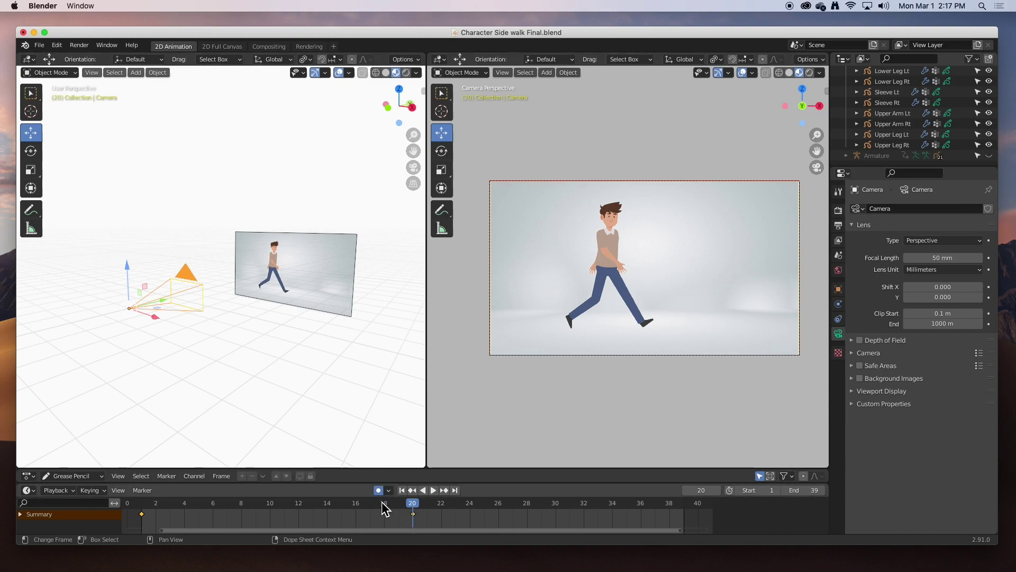
From frame 1, play the face-to-full-body camera zoom and show the View Lock settings
click(403, 493)
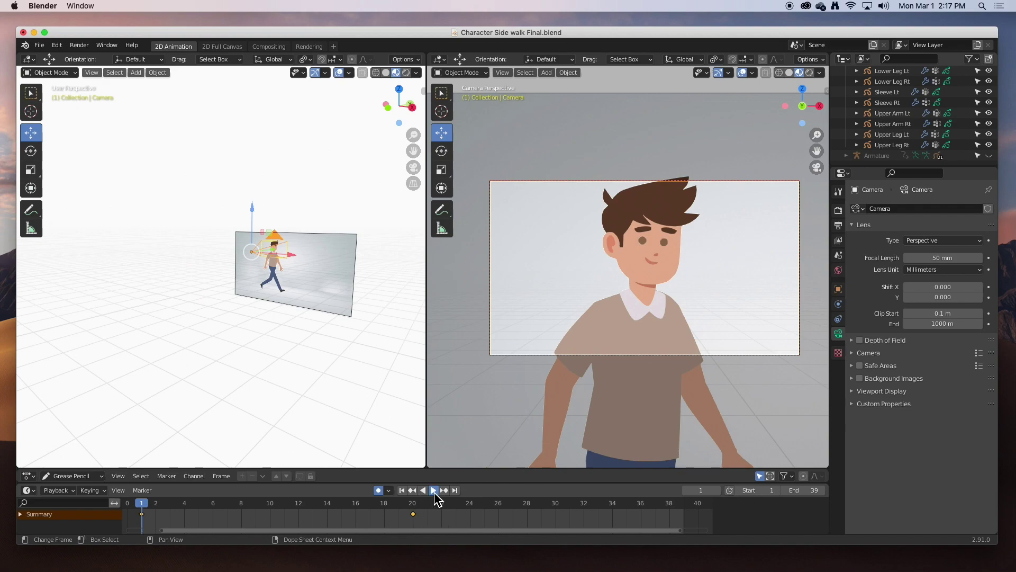
click(434, 492)
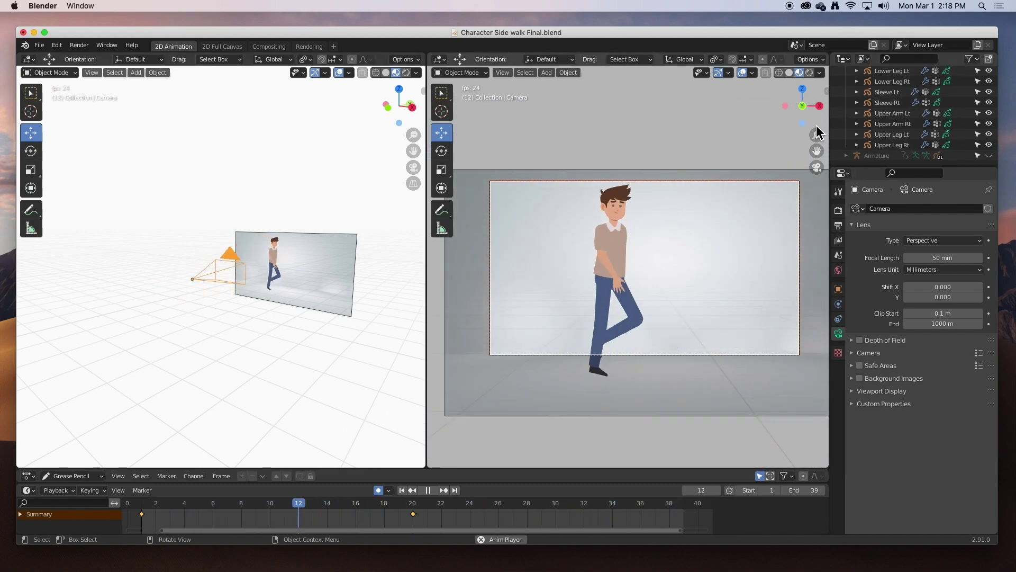
key(n)
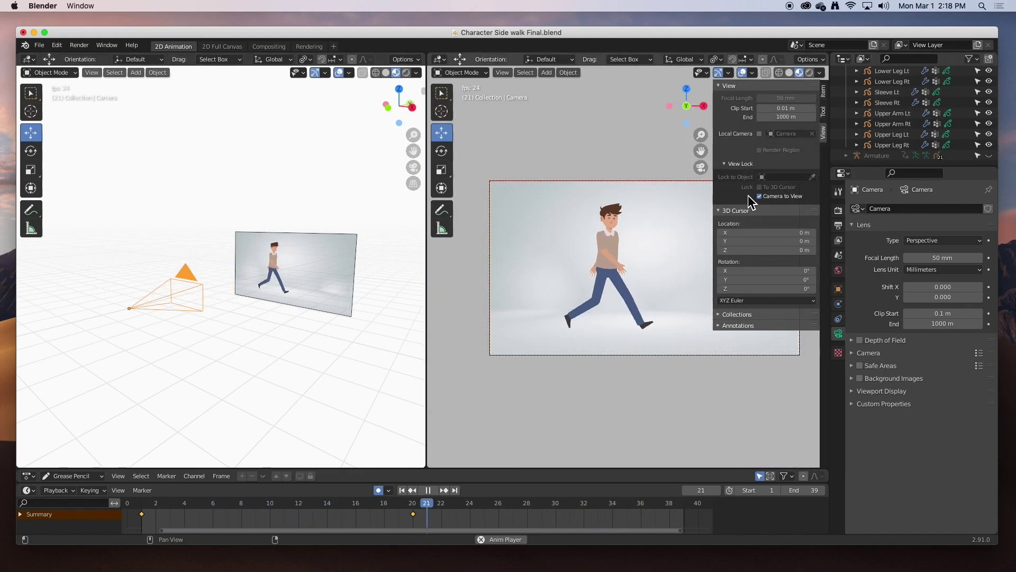